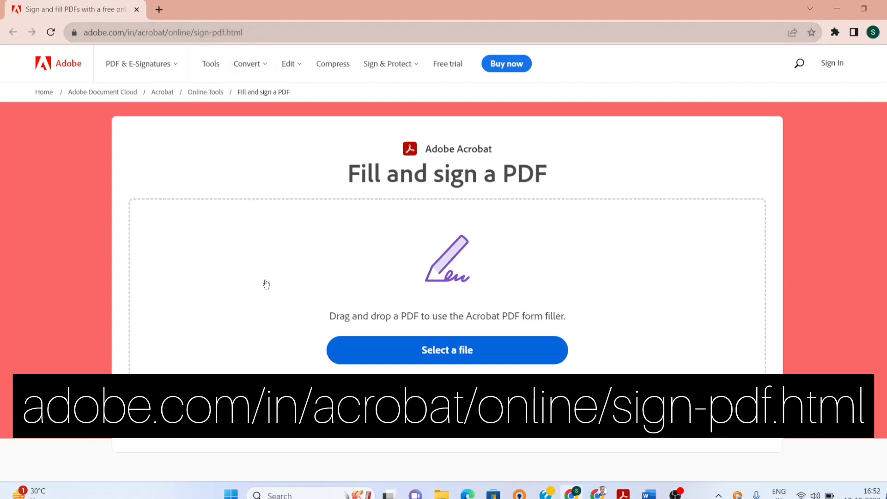
- Open Sample Signature.pdf from the Signatures folder in Acrobat desktop to view the Declaration
{"action": "left_click", "coordinate": [463, 351]}
{"action": "left_click", "coordinate": [452, 352]}
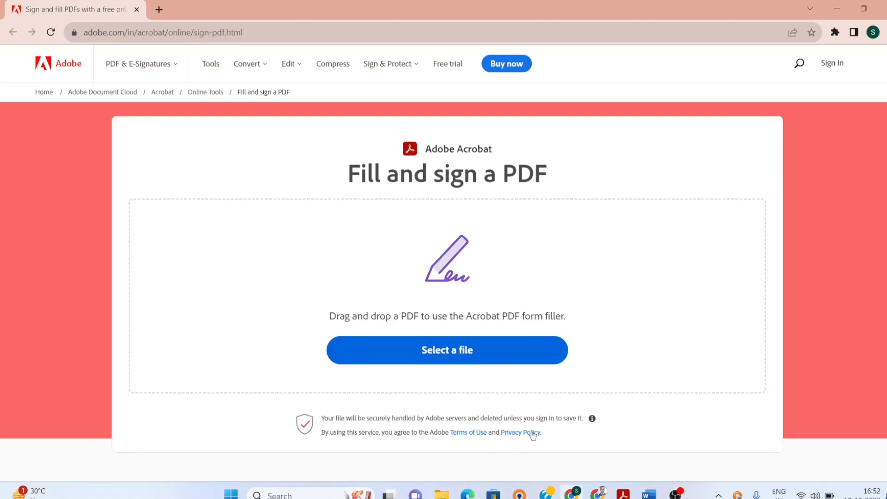
{"action": "mouse_move", "coordinate": [441, 493]}
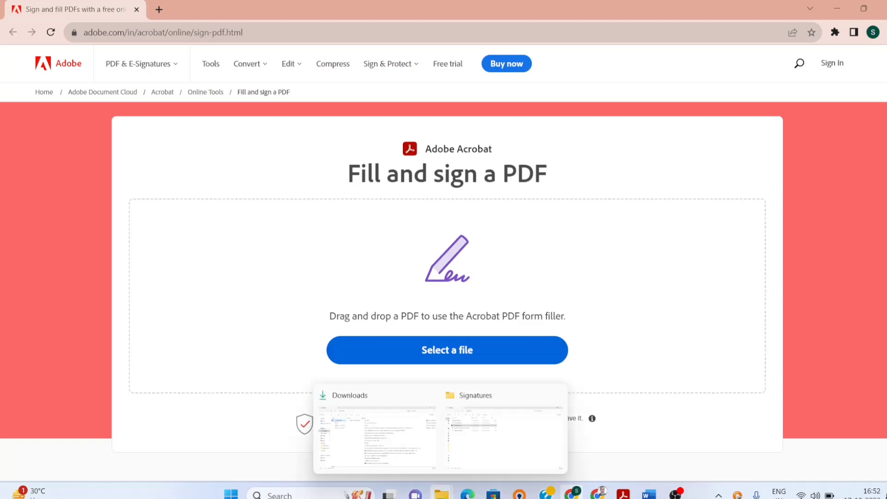
{"action": "left_click", "coordinate": [489, 446]}
{"action": "double_click", "coordinate": [92, 107]}
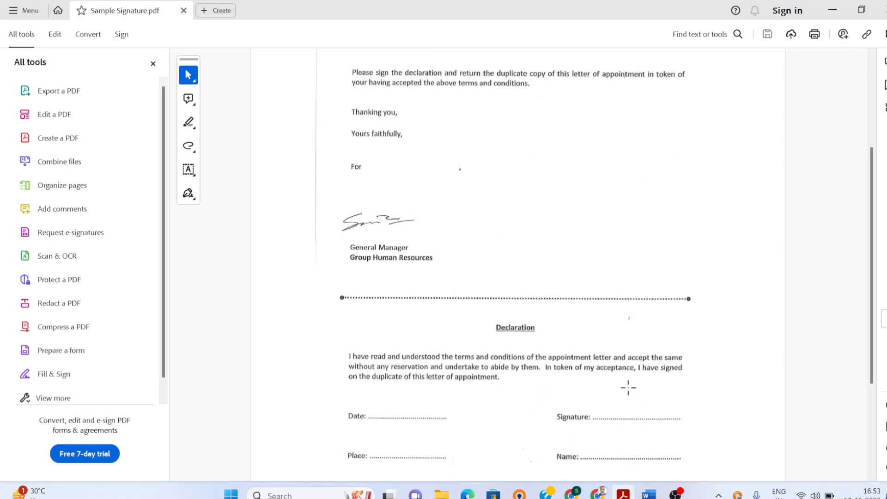
- Upload Sample Signature.pdf to Acrobat online and continue with the suggested Google account
{"action": "mouse_move", "coordinate": [577, 490]}
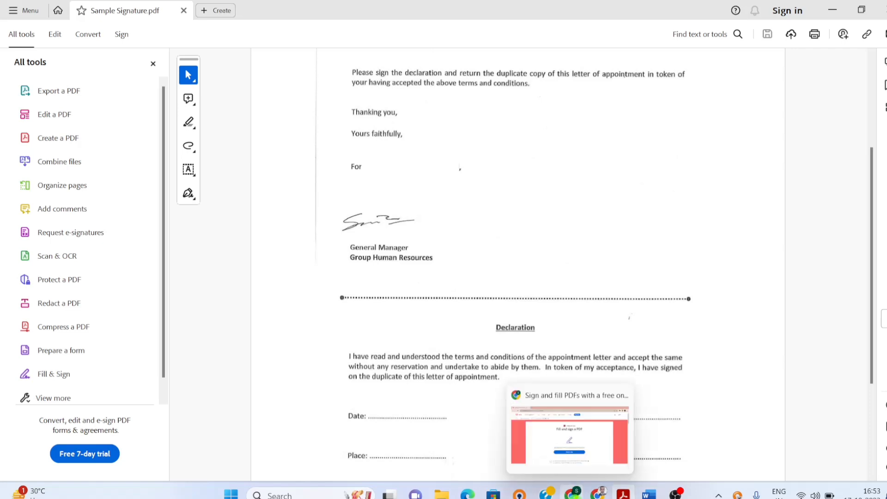
{"action": "left_click", "coordinate": [572, 453]}
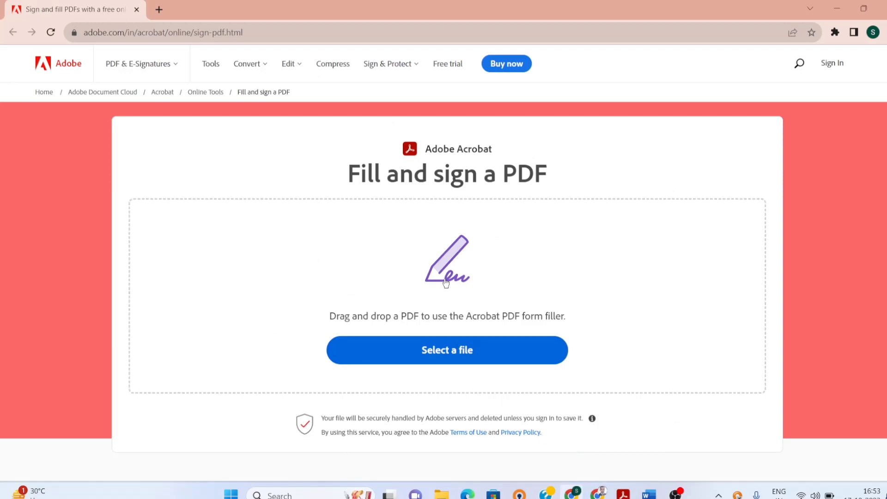
{"action": "left_click", "coordinate": [450, 352]}
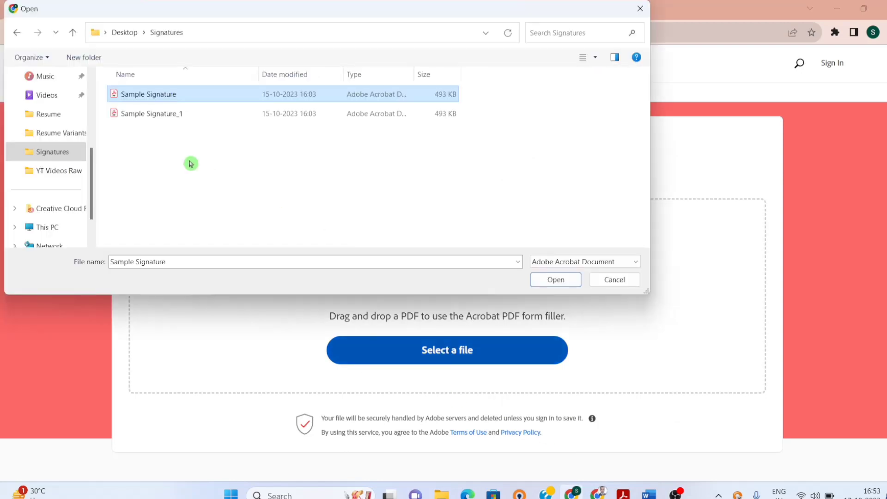
{"action": "left_click", "coordinate": [556, 280]}
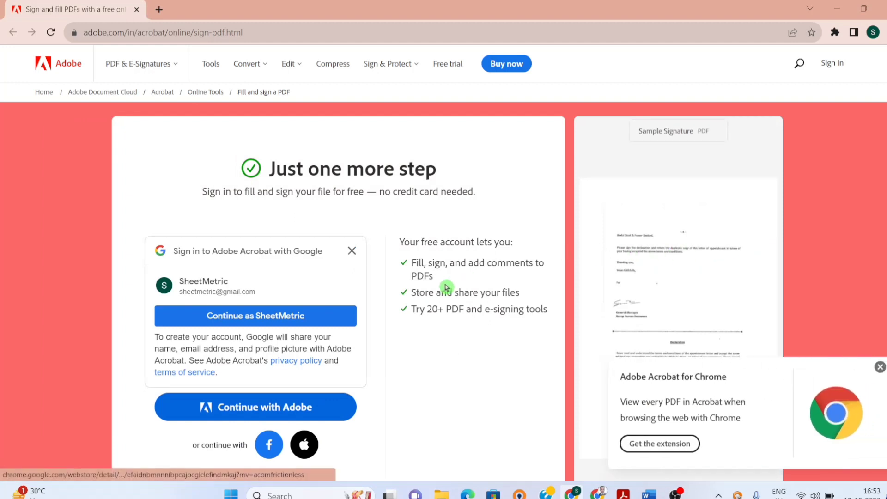
{"action": "left_click", "coordinate": [294, 317]}
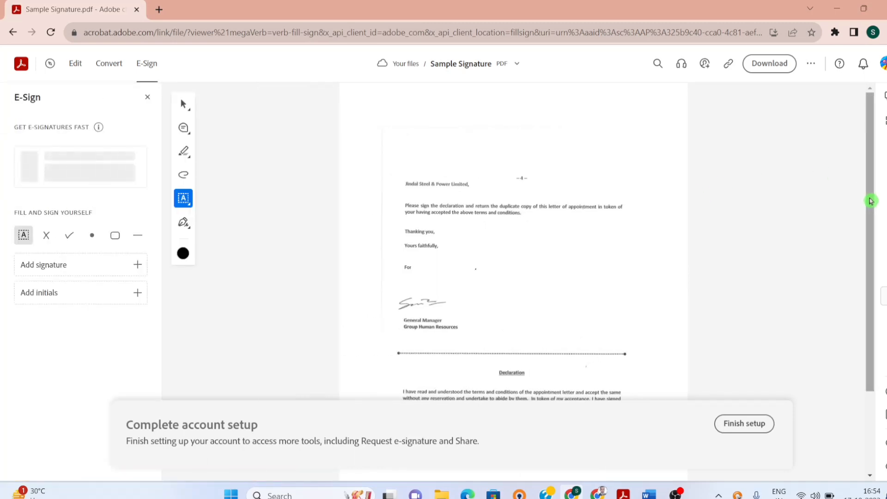
- Scroll down to the Declaration and open the add-signature dialog from the E-Sign panel
{"action": "left_click_drag", "start_coordinate": [871, 201], "coordinate": [877, 306]}
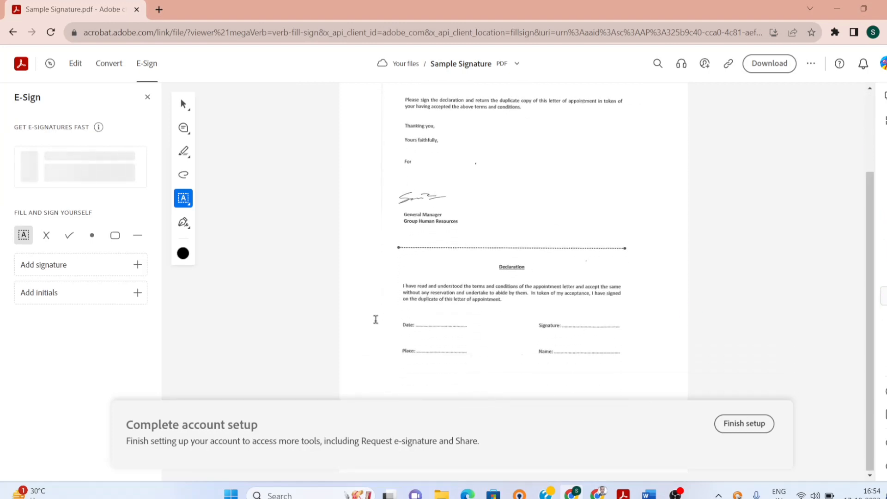
{"action": "left_click", "coordinate": [289, 311]}
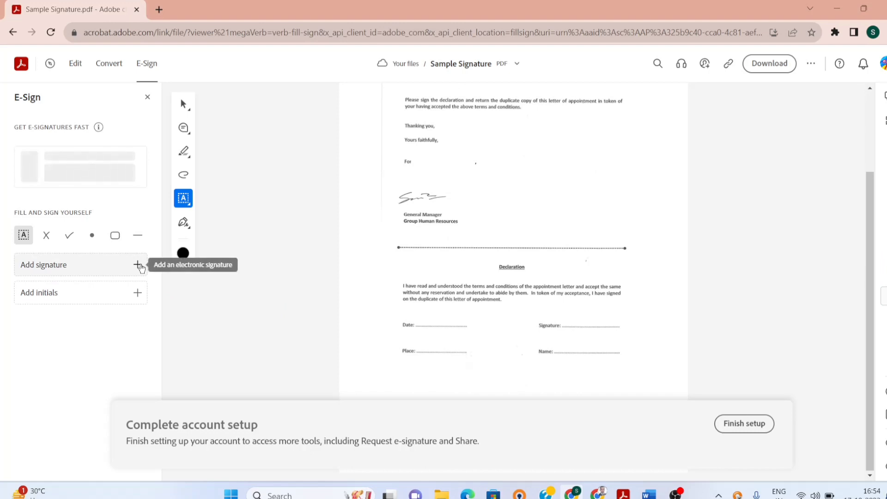
{"action": "left_click", "coordinate": [138, 267]}
{"action": "left_click", "coordinate": [137, 268]}
{"action": "left_click", "coordinate": [100, 181]}
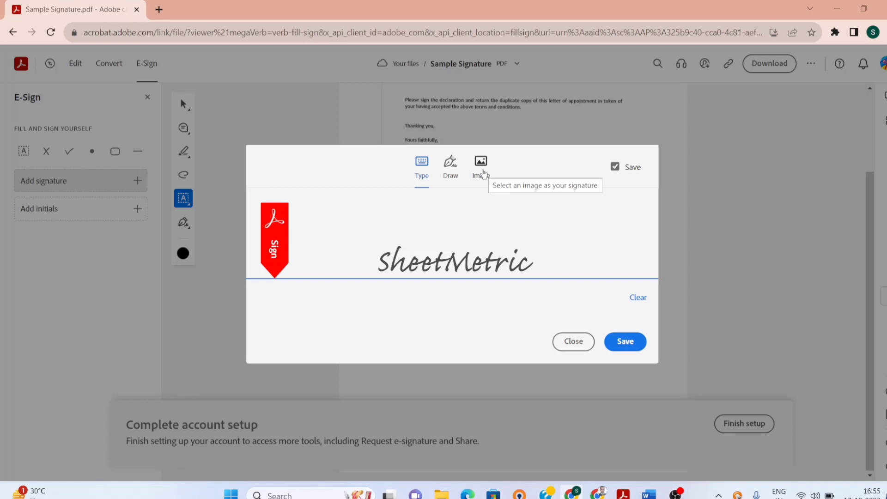
{"action": "left_click", "coordinate": [489, 177]}
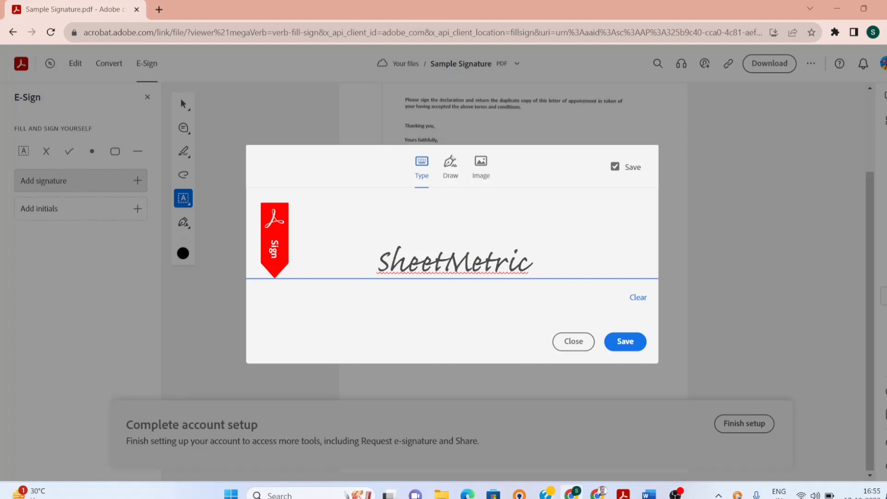
{"action": "key", "text": "BackSpace"}
{"action": "key", "text": "BackSpace"}
{"action": "key", "text": "BackSpace"}
{"action": "key", "text": "BackSpace"}
{"action": "key", "text": "BackSpace"}
{"action": "key", "text": "BackSpace"}
{"action": "key", "text": "BackSpace"}
{"action": "key", "text": "BackSpace"}
{"action": "key", "text": "BackSpace"}
{"action": "key", "text": "BackSpace"}
{"action": "key", "text": "BackSpace"}
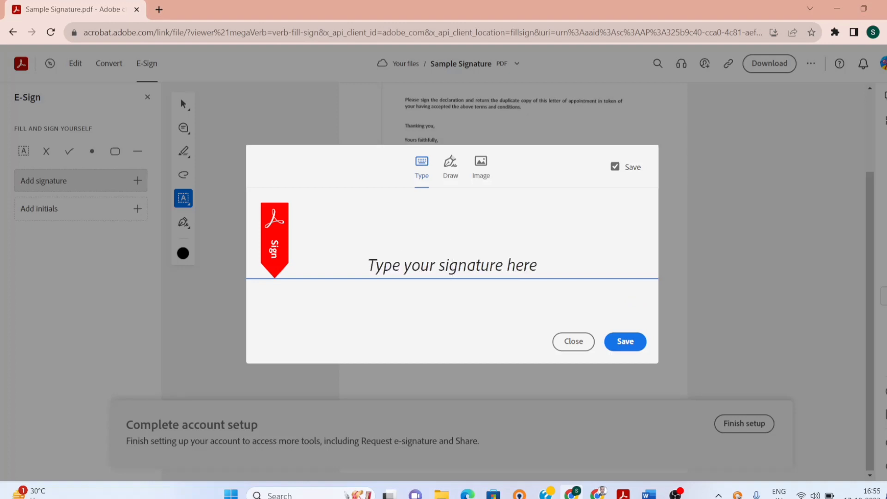
{"action": "type", "text": "Sheet"}
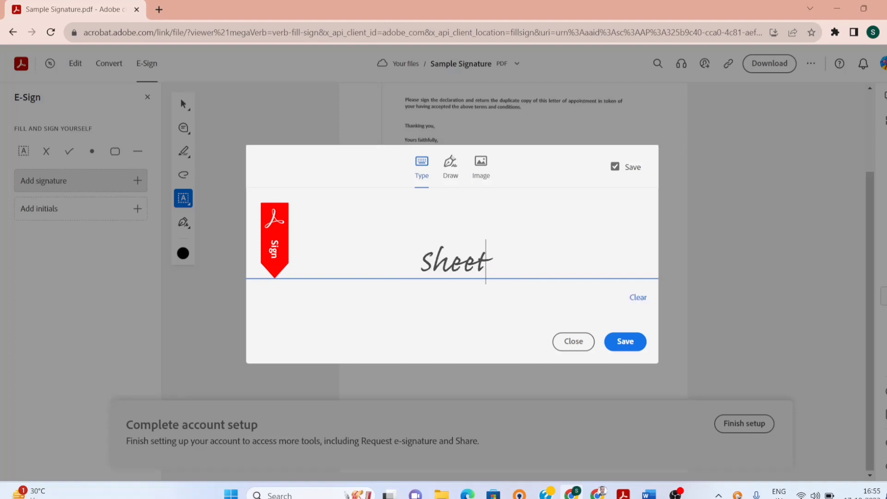
{"action": "type", "text": "Metric"}
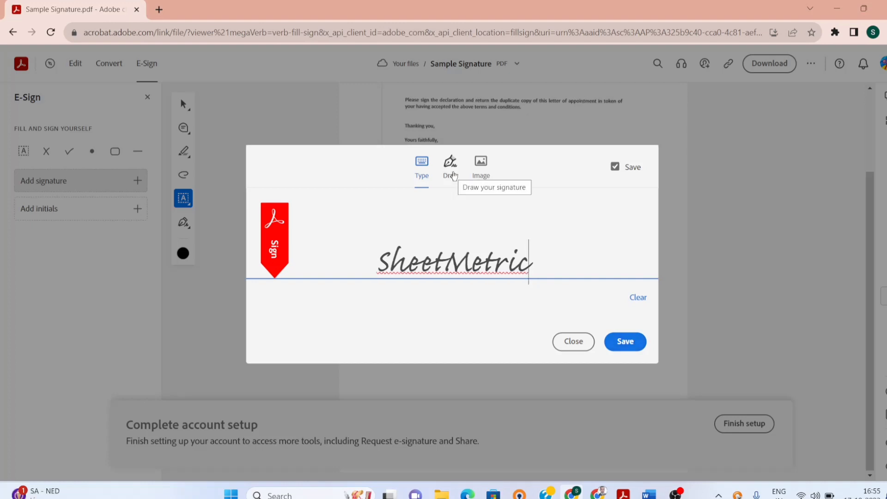
- Try the Draw and Image signature options, then save the typed cursive signature
{"action": "left_click", "coordinate": [452, 171]}
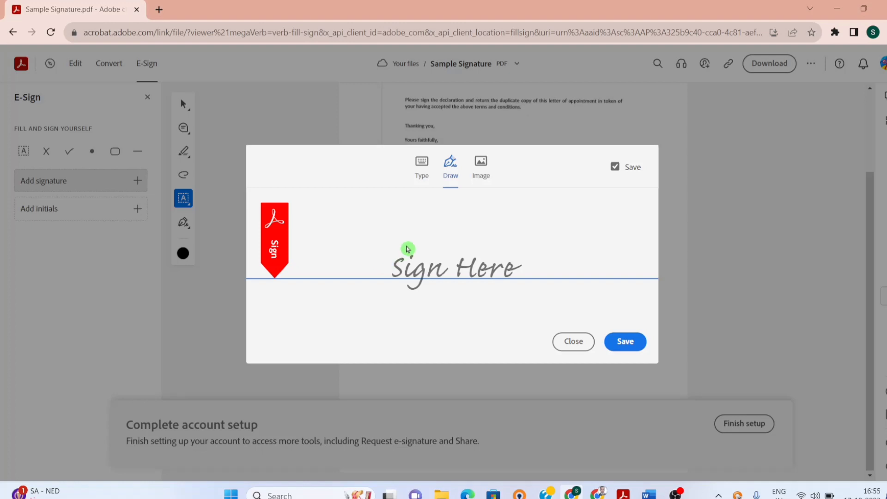
{"action": "mouse_move", "coordinate": [406, 246]}
{"action": "left_mouse_down"}
{"action": "mouse_move", "coordinate": [406, 263]}
{"action": "mouse_move", "coordinate": [416, 245]}
{"action": "mouse_move", "coordinate": [420, 251]}
{"action": "mouse_move", "coordinate": [457, 226]}
{"action": "mouse_move", "coordinate": [453, 215]}
{"action": "mouse_move", "coordinate": [471, 248]}
{"action": "mouse_move", "coordinate": [529, 236]}
{"action": "left_mouse_up"}
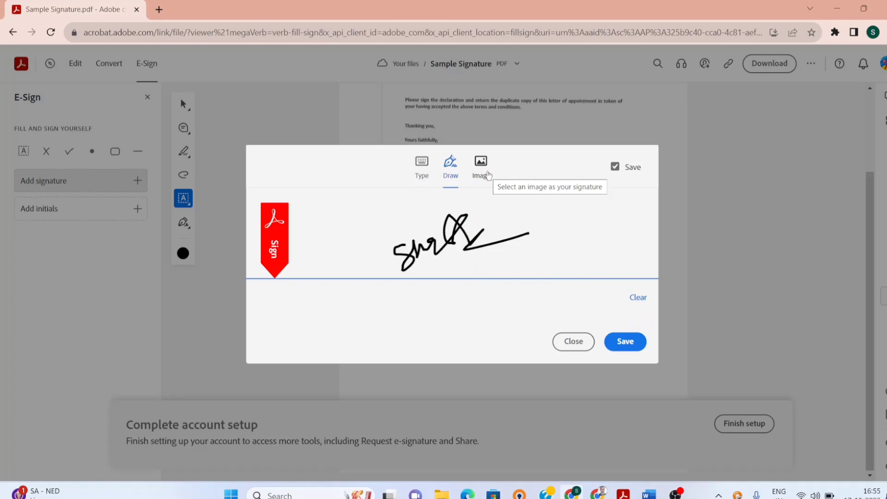
{"action": "left_click", "coordinate": [487, 174]}
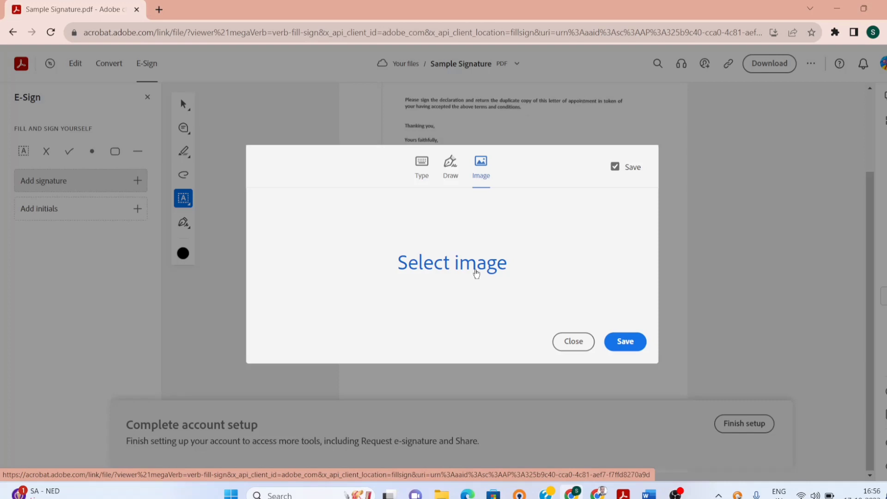
{"action": "left_click", "coordinate": [391, 261]}
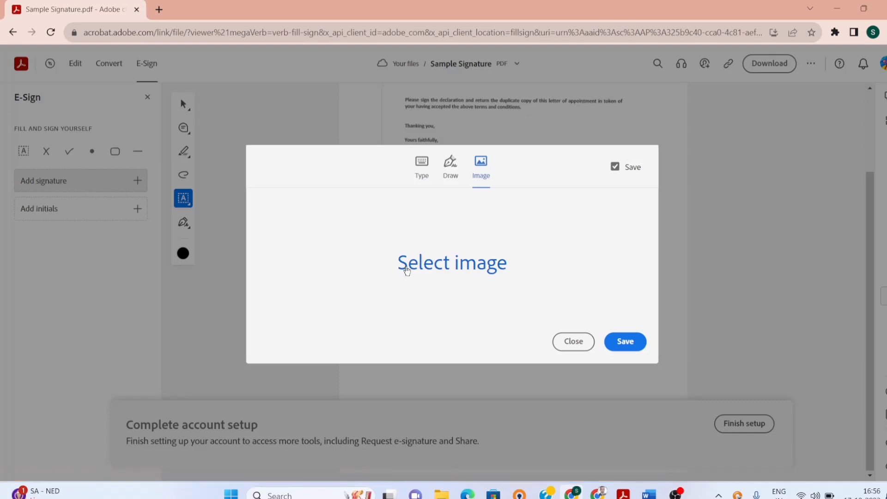
{"action": "left_click", "coordinate": [431, 193]}
{"action": "left_click", "coordinate": [424, 176]}
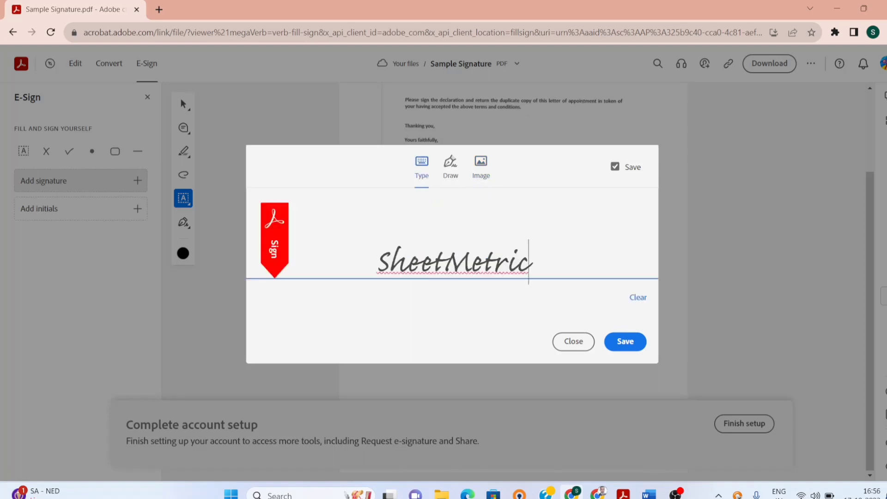
{"action": "left_click", "coordinate": [637, 348]}
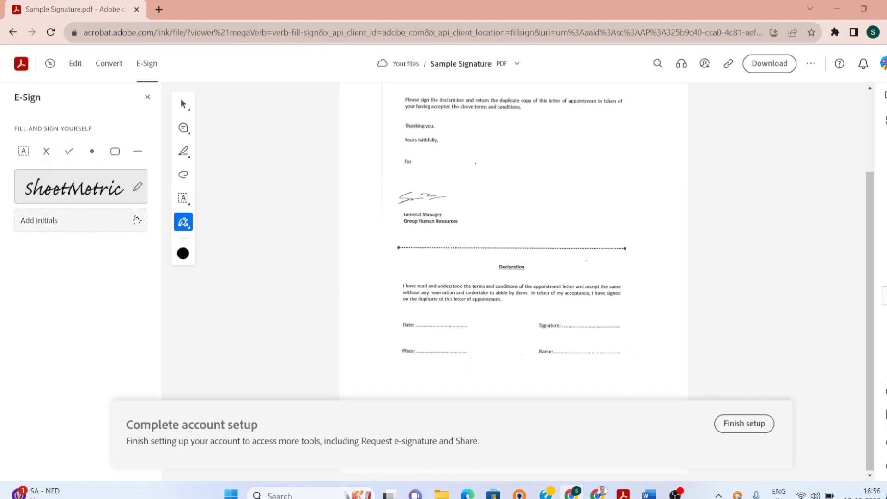
- Create and save typed initials 'SM' in the E-Sign panel
{"action": "left_click", "coordinate": [137, 224]}
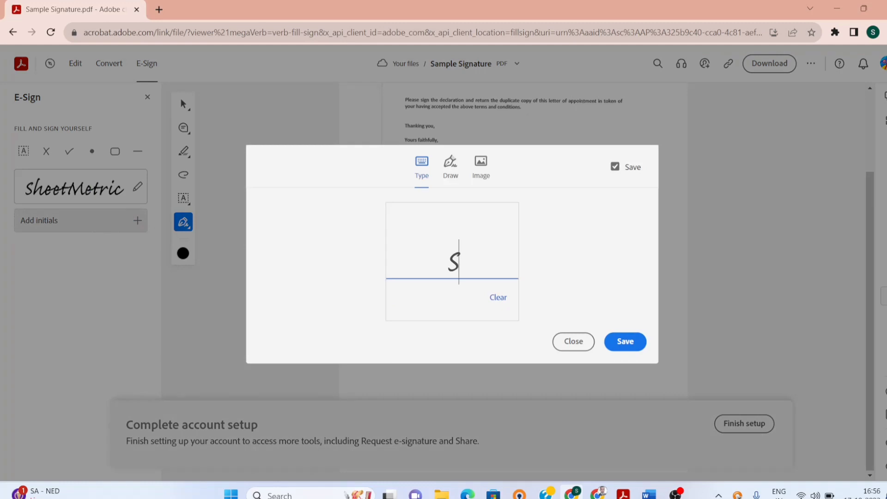
{"action": "type", "text": "M"}
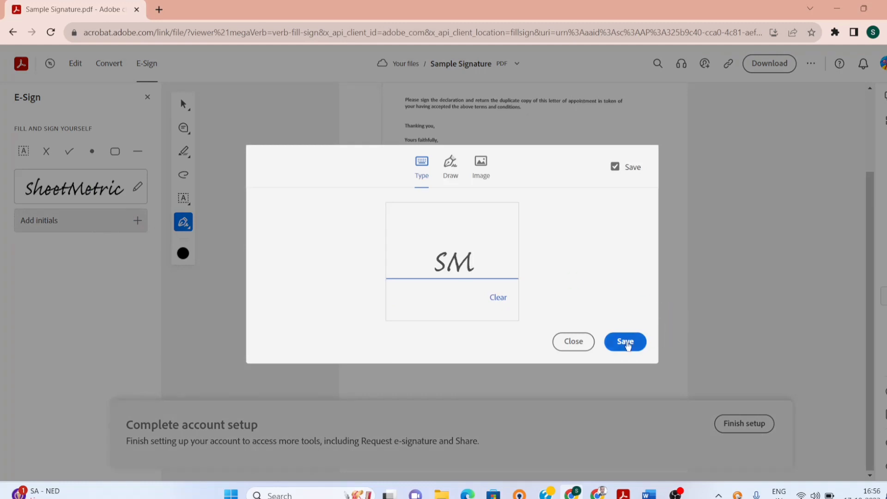
{"action": "left_click", "coordinate": [626, 341]}
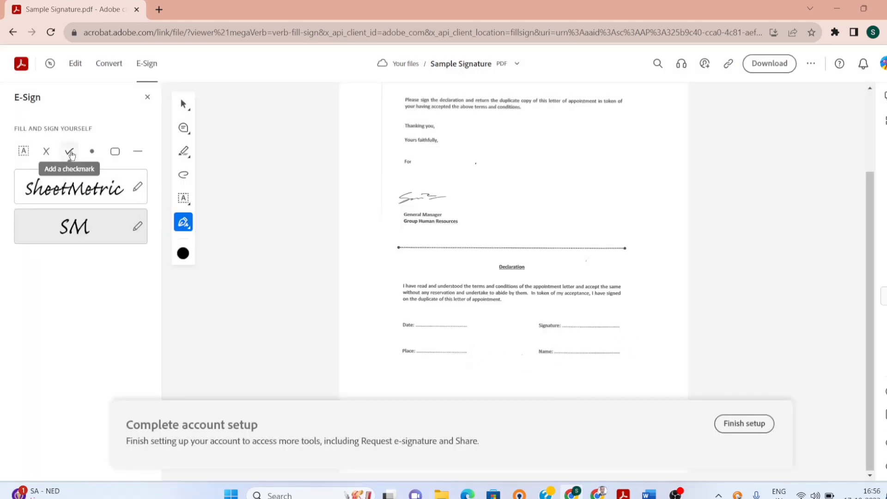
{"action": "left_click", "coordinate": [69, 152]}
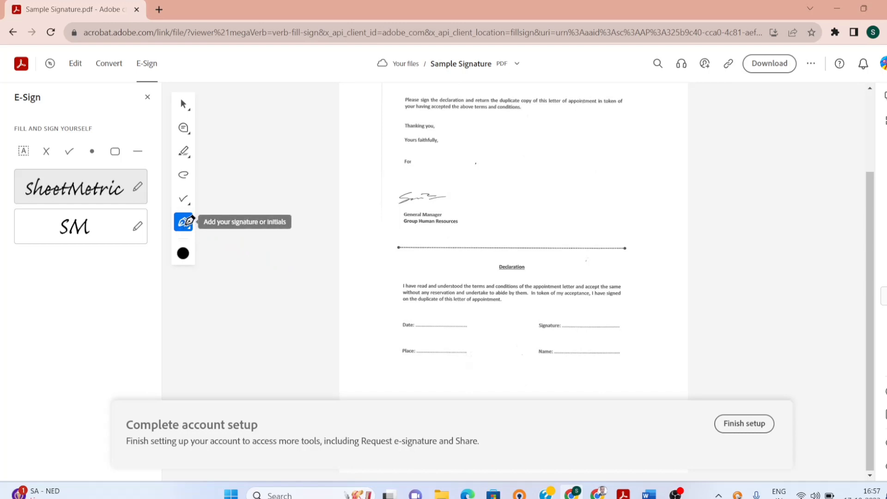
- Drop the SheetMetric signature on the Declaration's Signature line and nudge it into alignment
{"action": "left_click", "coordinate": [186, 222]}
{"action": "left_click", "coordinate": [233, 228]}
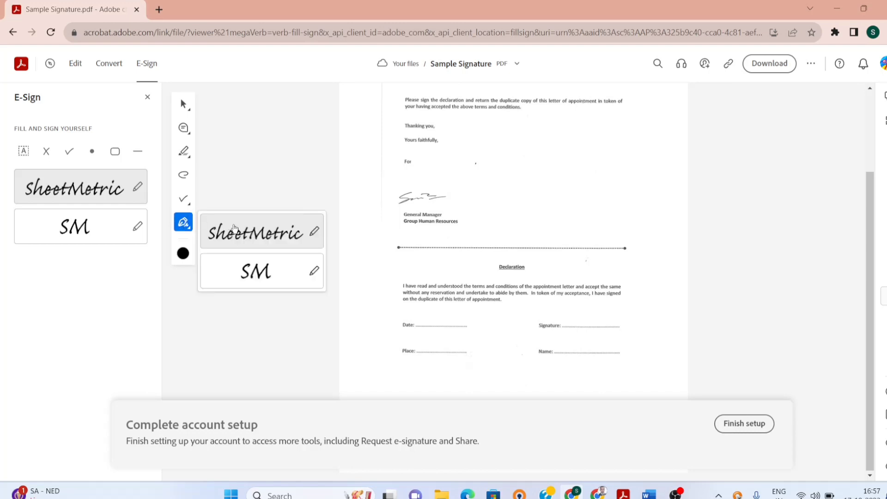
{"action": "left_click", "coordinate": [543, 338]}
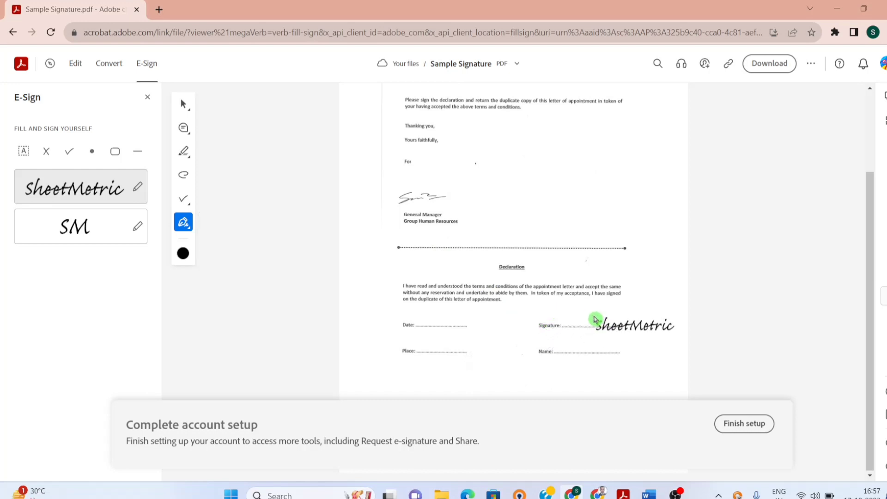
{"action": "left_click", "coordinate": [567, 313]}
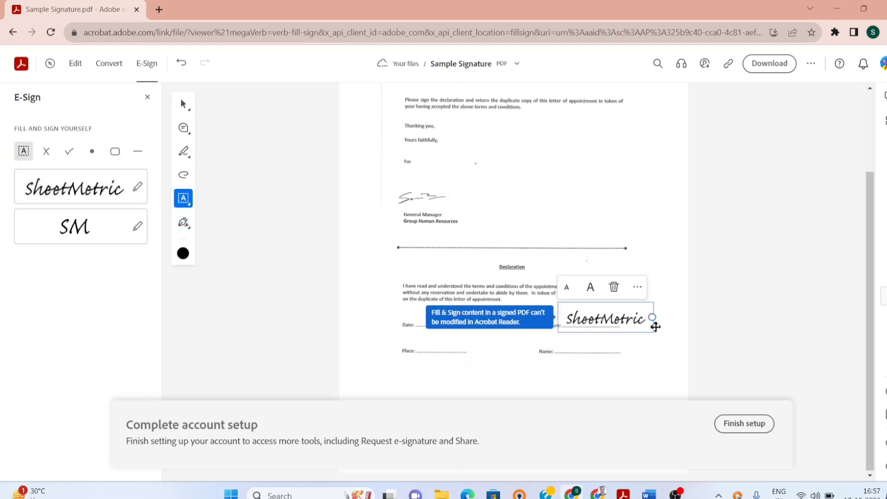
{"action": "left_click_drag", "start_coordinate": [655, 329], "coordinate": [651, 328]}
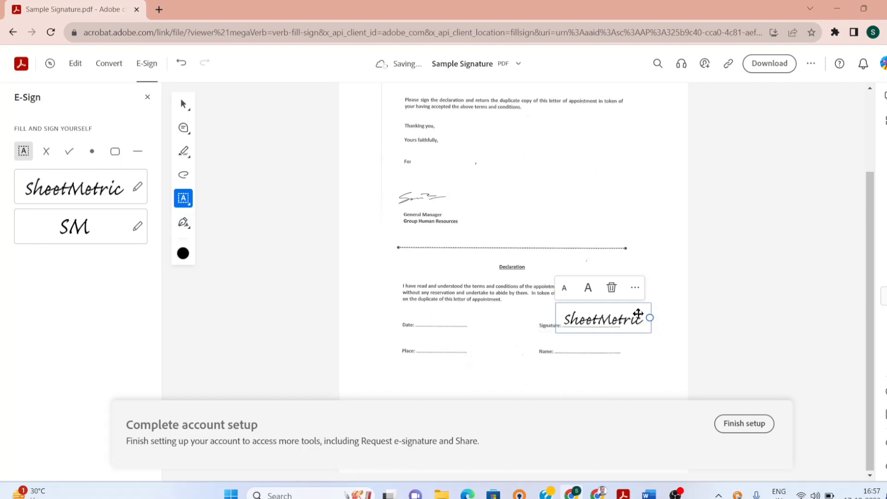
{"action": "left_click_drag", "start_coordinate": [644, 318], "coordinate": [645, 317]}
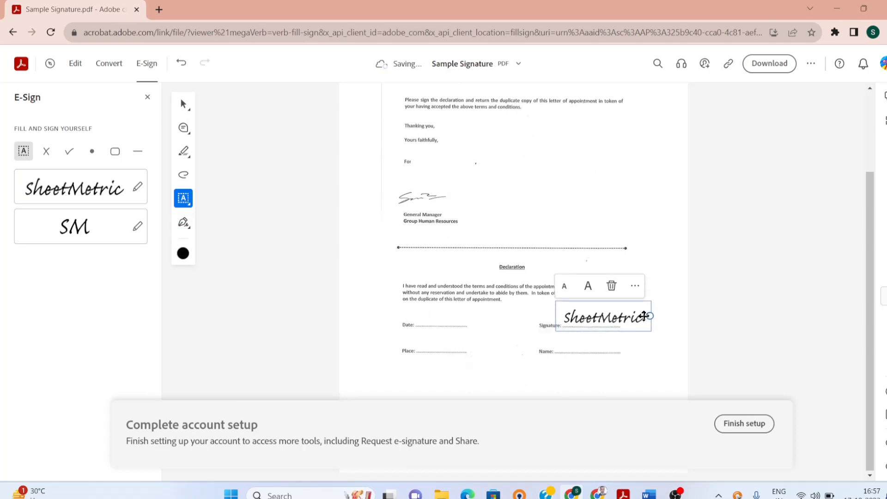
- Type 'Sheet Metric', 'PLACE' and '25-10-2023' onto the Declaration's Name, Place and Date lines
{"action": "left_click", "coordinate": [557, 350]}
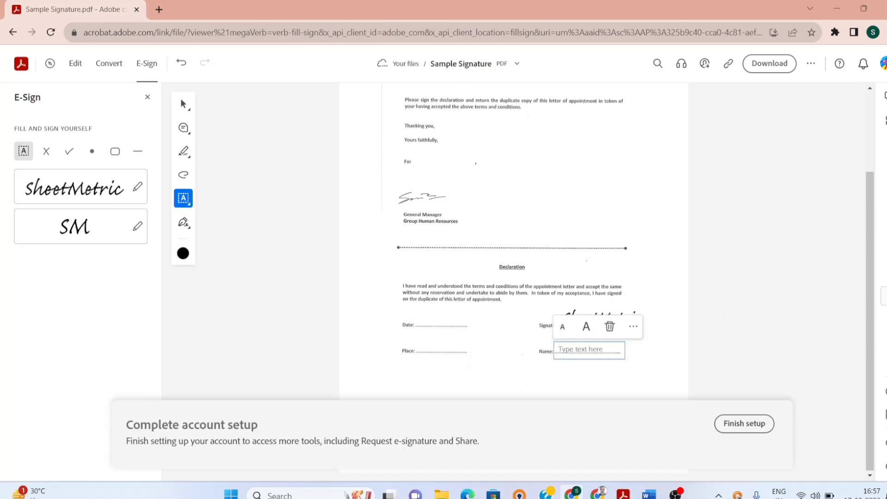
{"action": "type", "text": "Sheet Metric"}
{"action": "left_click", "coordinate": [418, 350]}
{"action": "type", "text": "PLACE"}
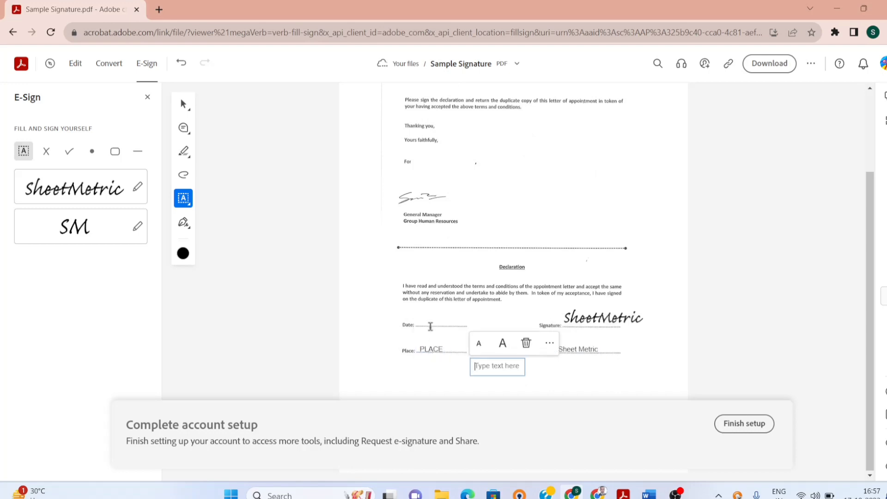
{"action": "left_click", "coordinate": [419, 323]}
{"action": "type", "text": "25-10-2023"}
{"action": "left_click", "coordinate": [290, 255]}
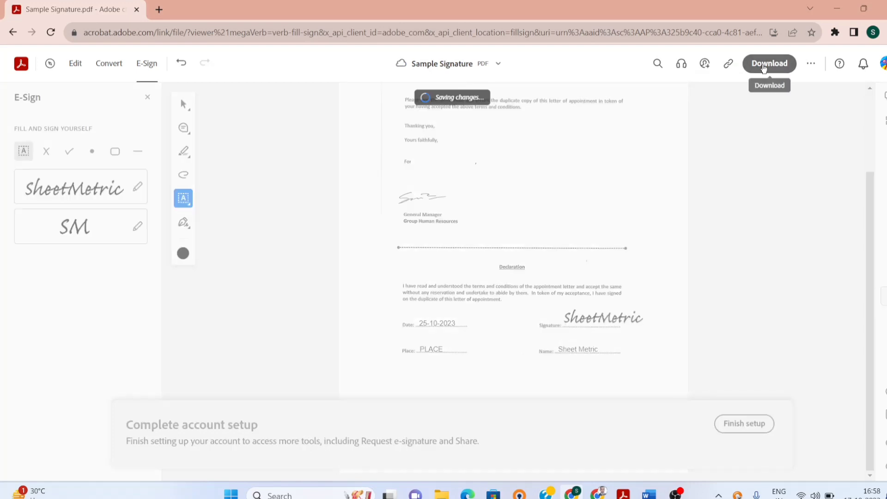
- Download the signed Sample Signature PDF from the top bar
{"action": "left_click", "coordinate": [764, 68]}
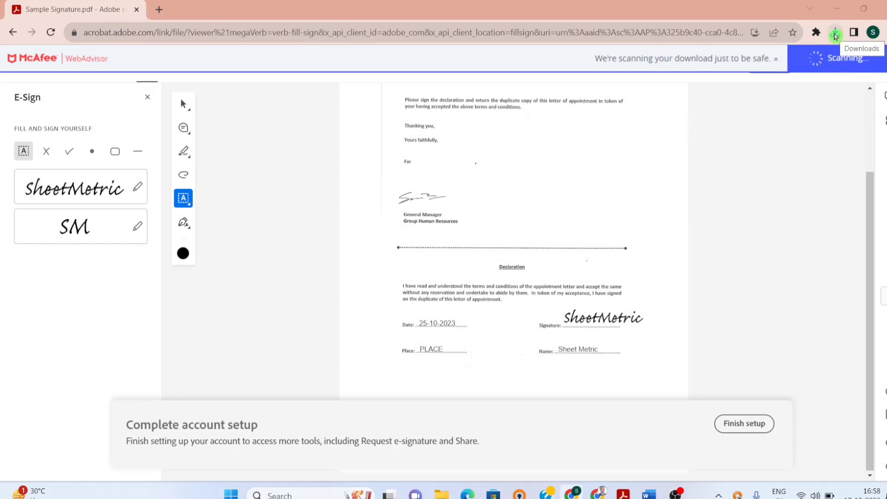
- Open the downloaded Sample Signature.pdf from Chrome's downloads and scroll through the signed Declaration
{"action": "left_click", "coordinate": [835, 32]}
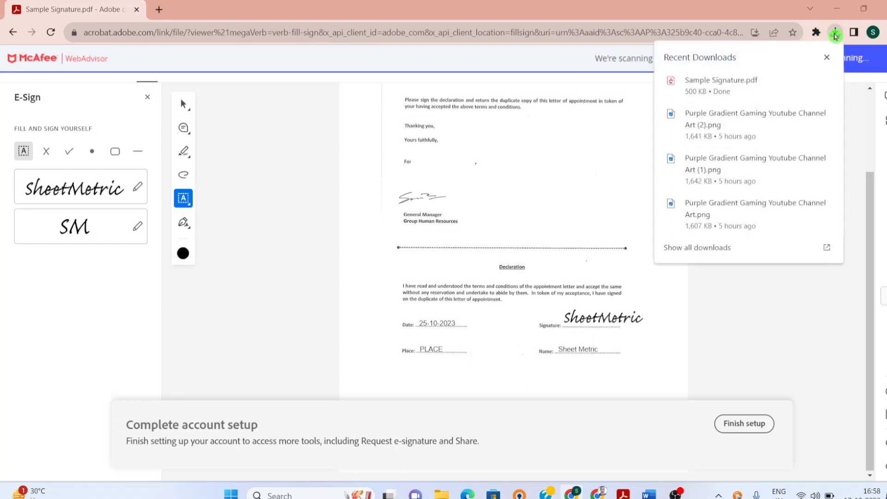
{"action": "scroll", "coordinate": [534, 277], "scroll_direction": "down", "scroll_amount": 3}
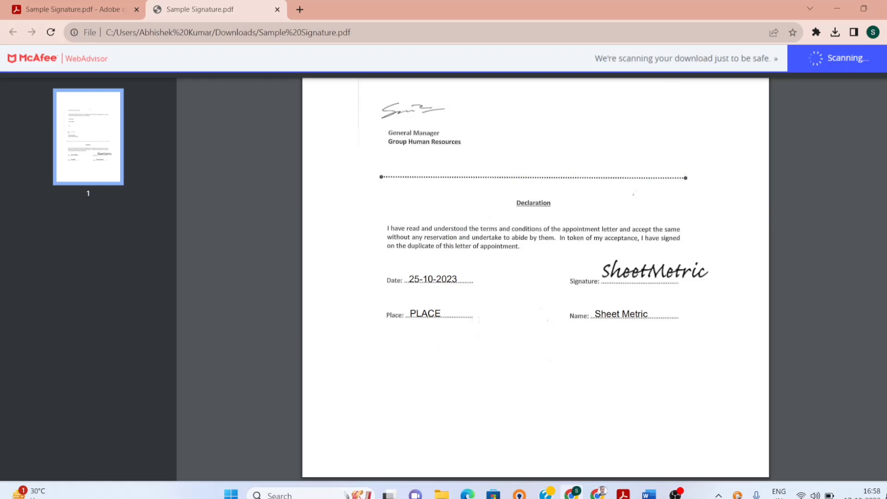
{"action": "scroll", "coordinate": [356, 177], "scroll_direction": "up", "scroll_amount": 3}
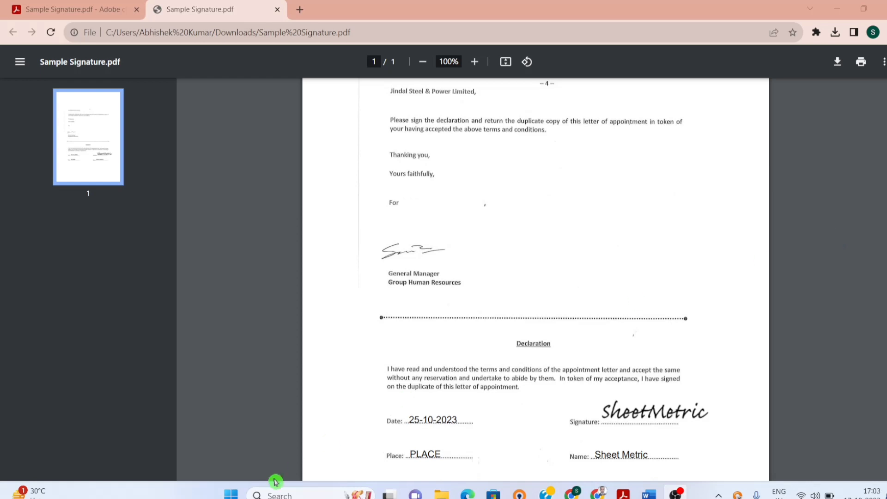
- Search Windows for 'Paint' from the taskbar
{"action": "left_click", "coordinate": [279, 495]}
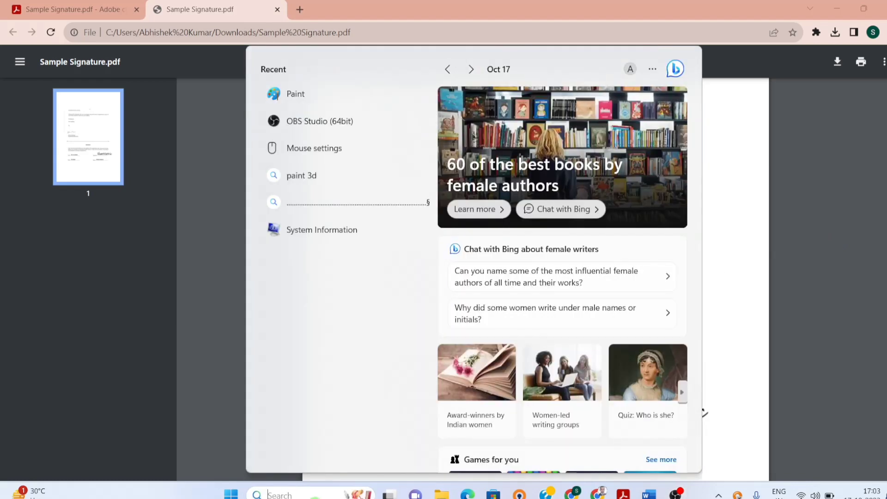
{"action": "type", "text": "Paint"}
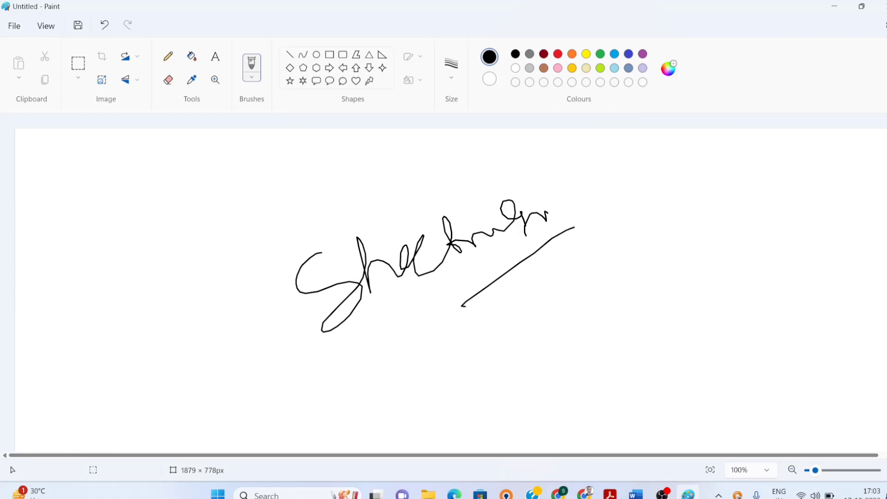
- Turn on transparent selection and draw a rectangular selection around the signature
{"action": "left_click", "coordinate": [78, 77]}
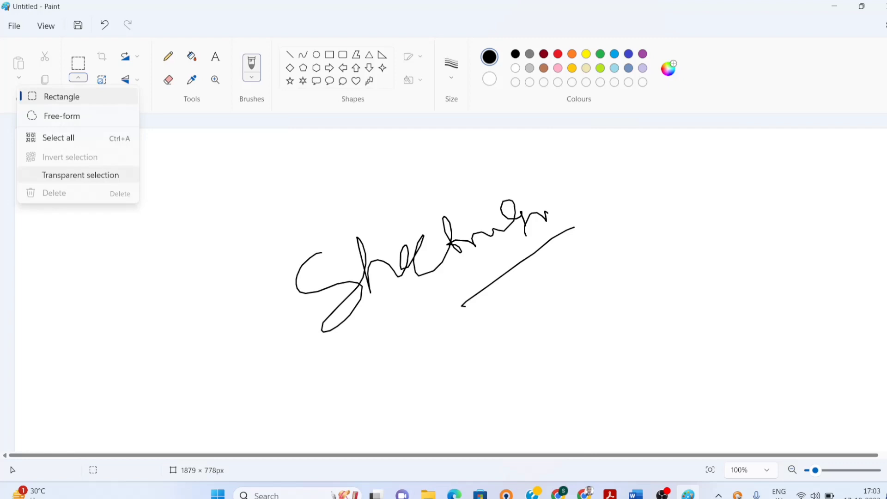
{"action": "left_click", "coordinate": [80, 175]}
{"action": "left_click", "coordinate": [76, 80]}
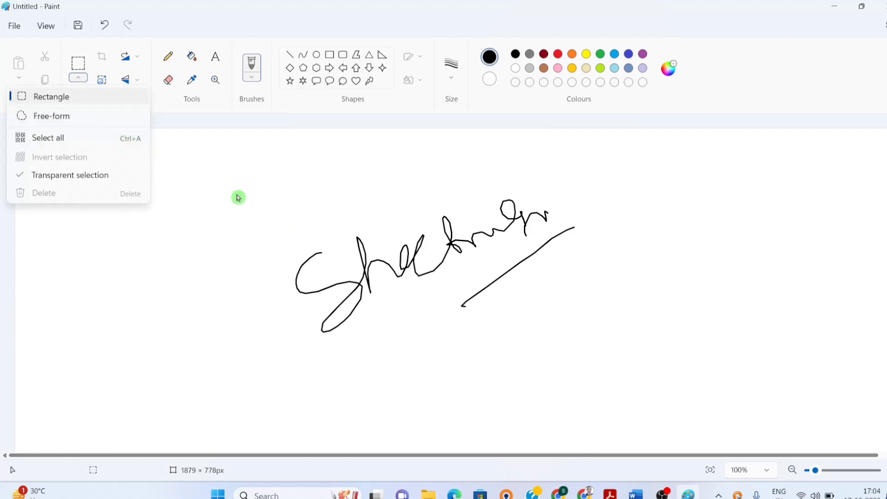
{"action": "left_click", "coordinate": [86, 99]}
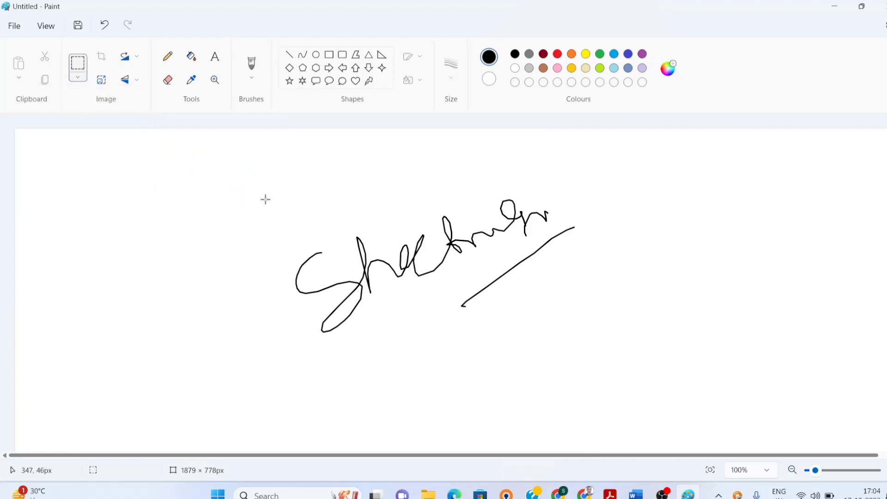
{"action": "mouse_move", "coordinate": [263, 207]}
{"action": "left_mouse_down"}
{"action": "mouse_move", "coordinate": [504, 360]}
{"action": "mouse_move", "coordinate": [578, 329]}
{"action": "mouse_move", "coordinate": [604, 325]}
{"action": "mouse_move", "coordinate": [606, 335]}
{"action": "left_mouse_up"}
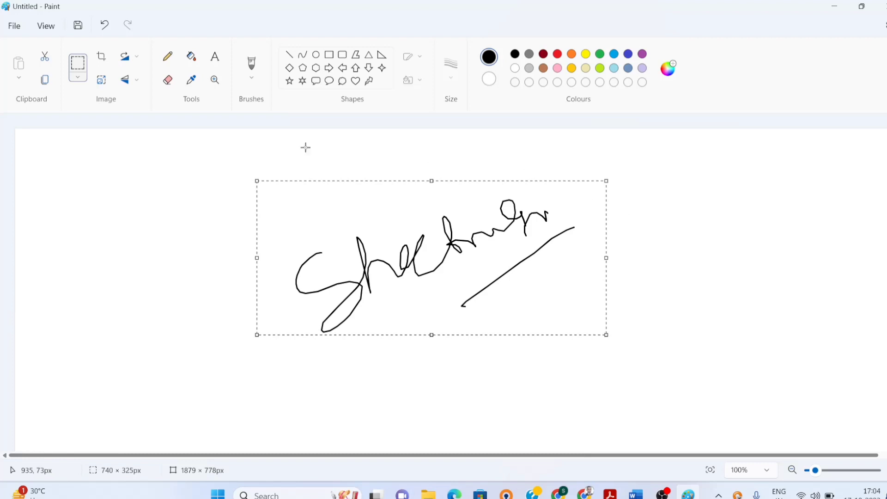
- Save the drawing as the PNG file SheetMetricSign
{"action": "left_click", "coordinate": [13, 26]}
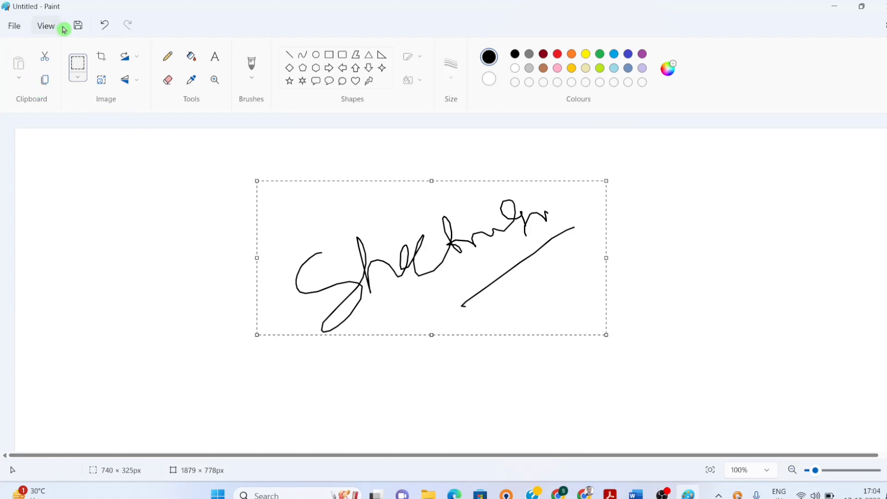
{"action": "left_click", "coordinate": [79, 29]}
{"action": "type", "text": "SheetMetricSign"}
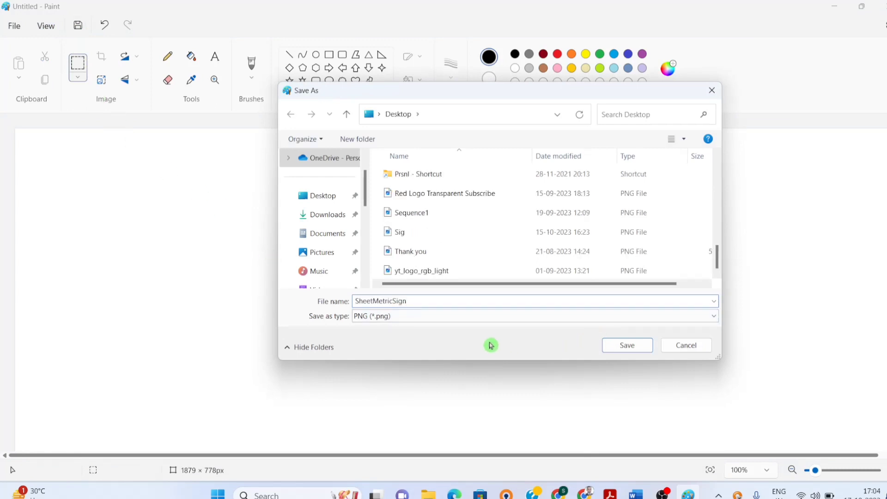
{"action": "left_click", "coordinate": [625, 352]}
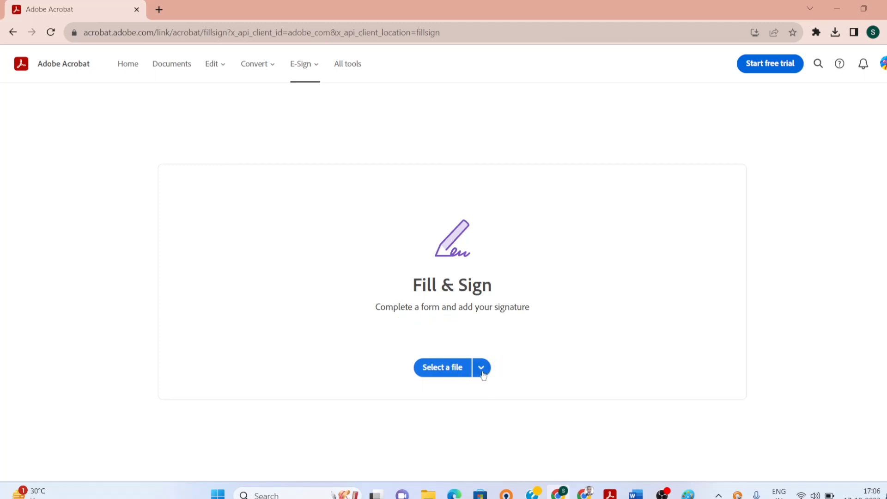
- Upload Sample Signature_1 from the Signatures folder into Fill & Sign
{"action": "left_click", "coordinate": [452, 373]}
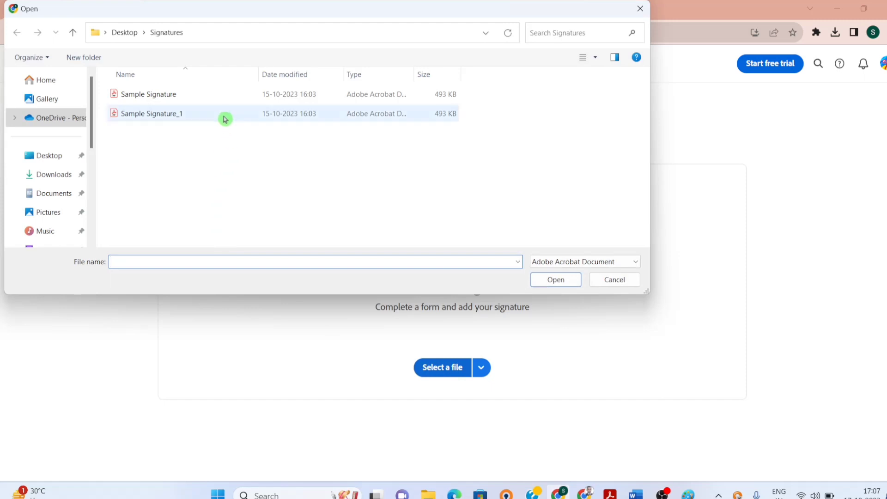
{"action": "left_click", "coordinate": [226, 119]}
{"action": "left_click", "coordinate": [560, 280]}
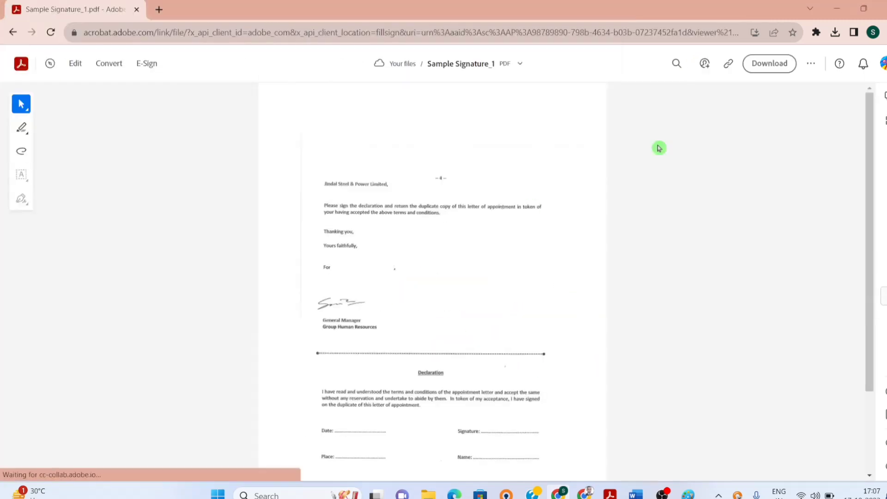
- Create a new image signature using SheetMetricSign from the Desktop
{"action": "left_click_drag", "start_coordinate": [872, 182], "coordinate": [870, 261]}
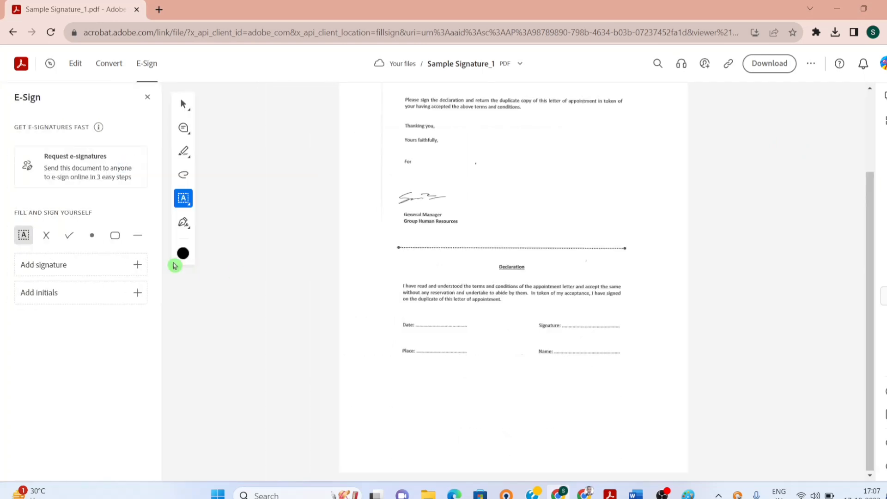
{"action": "left_click", "coordinate": [137, 265]}
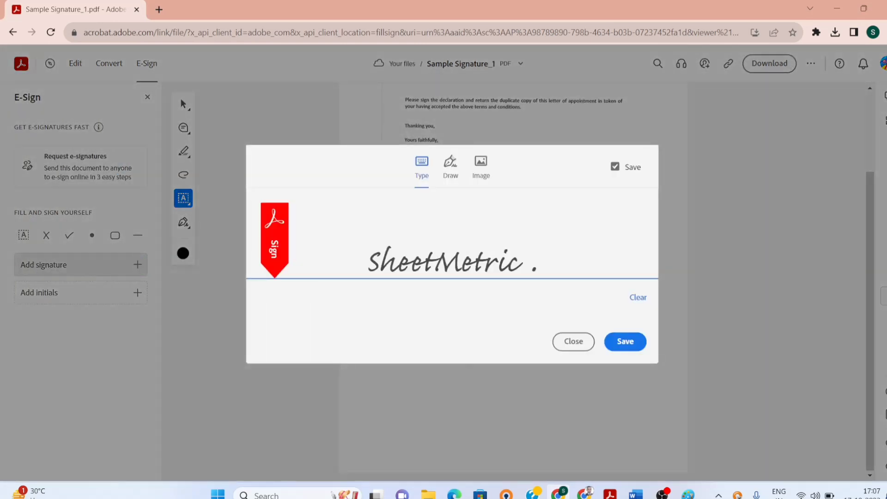
{"action": "left_click", "coordinate": [481, 167]}
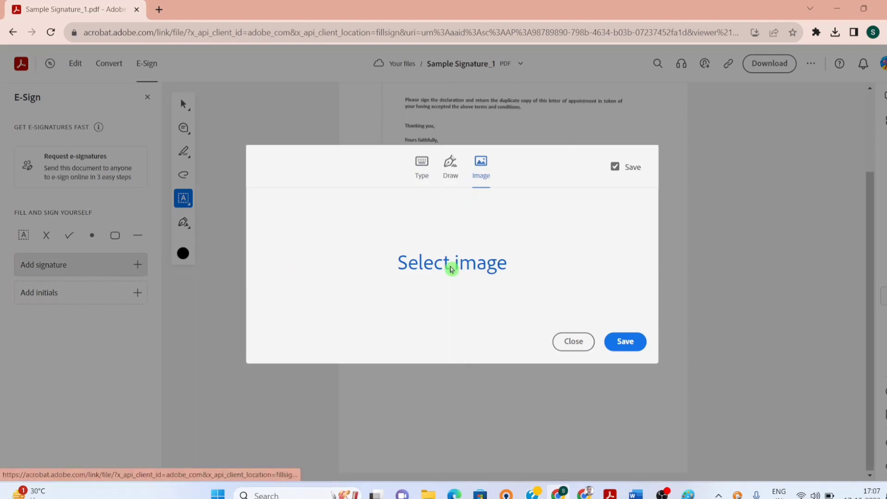
{"action": "left_click", "coordinate": [451, 268]}
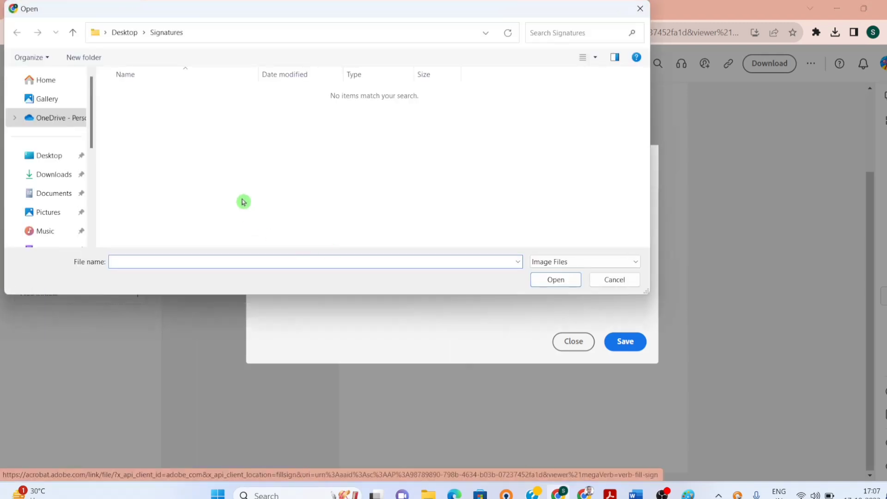
{"action": "left_click", "coordinate": [73, 32]}
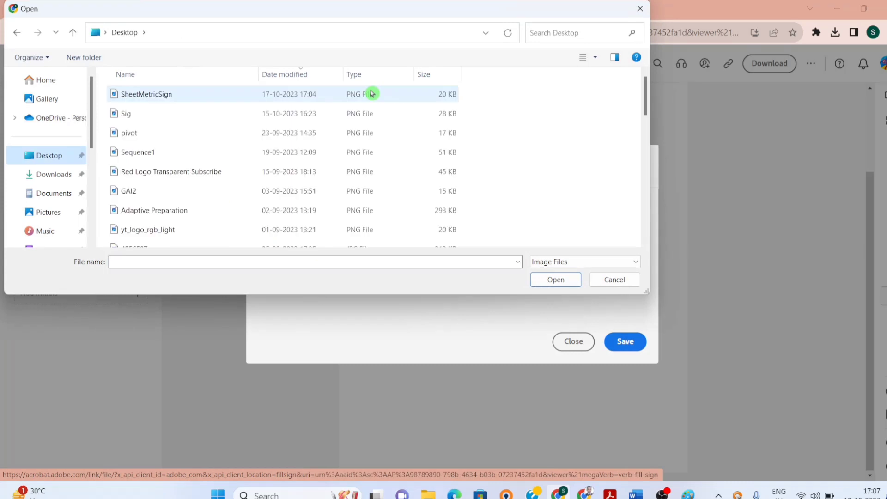
{"action": "left_click", "coordinate": [372, 94]}
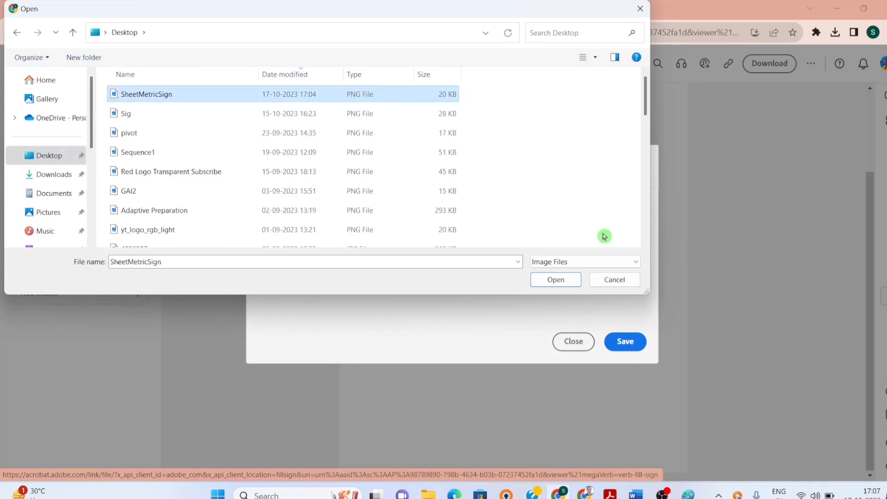
{"action": "left_click", "coordinate": [555, 280]}
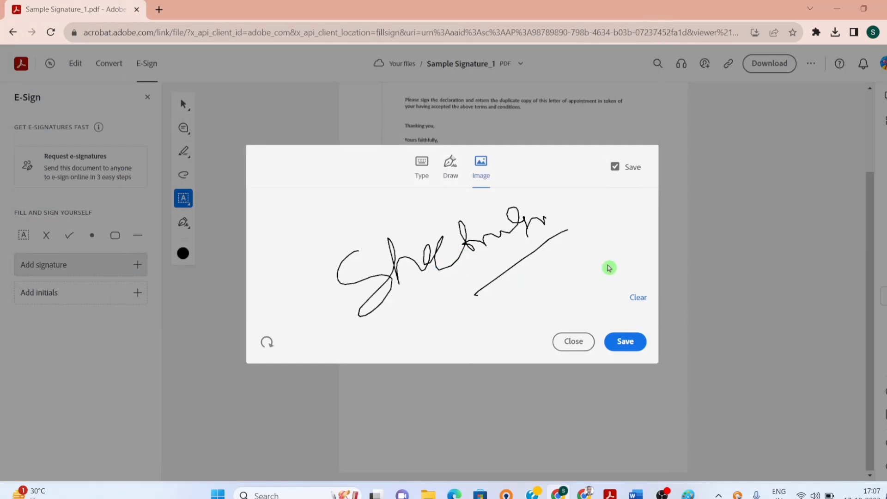
- Save the image signature and place it, resized, on the Signature line
{"action": "left_click", "coordinate": [630, 342]}
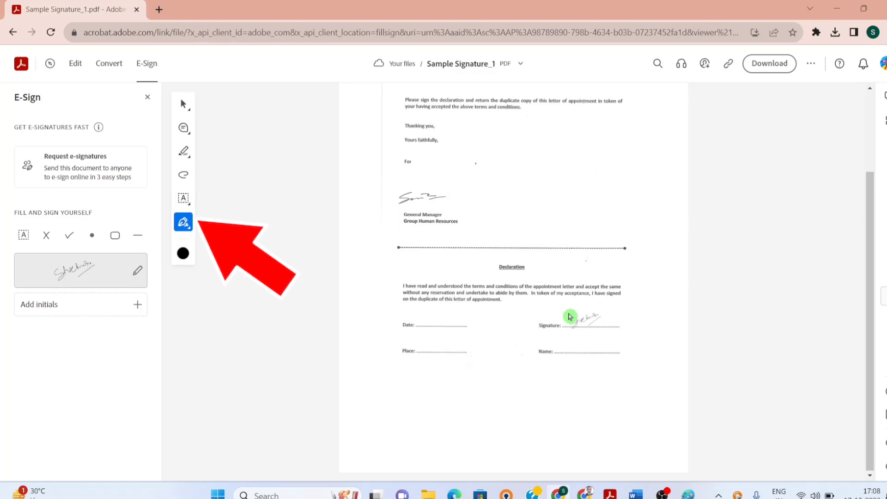
{"action": "left_click", "coordinate": [569, 314]}
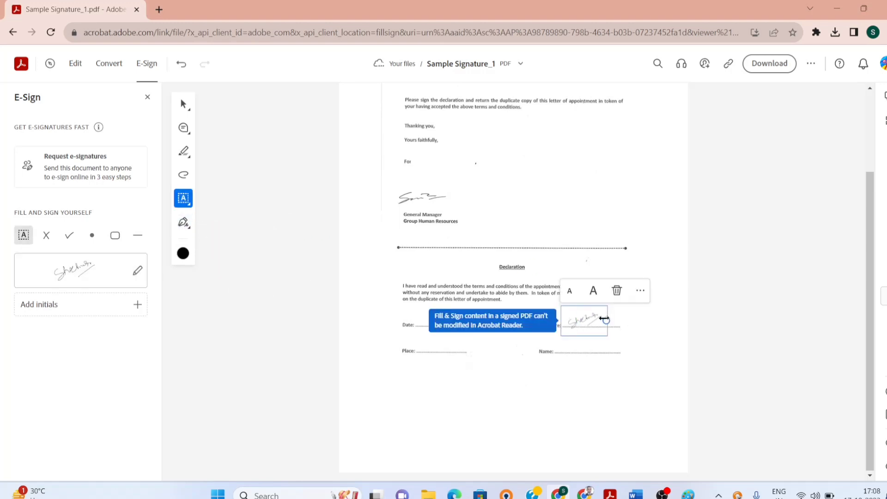
{"action": "mouse_move", "coordinate": [606, 318]}
{"action": "left_mouse_down"}
{"action": "mouse_move", "coordinate": [628, 318]}
{"action": "mouse_move", "coordinate": [613, 320]}
{"action": "left_mouse_up"}
- Fill the Name line with 'SheetMetric' and the Place line with 'XYZ'
{"action": "left_click", "coordinate": [583, 353]}
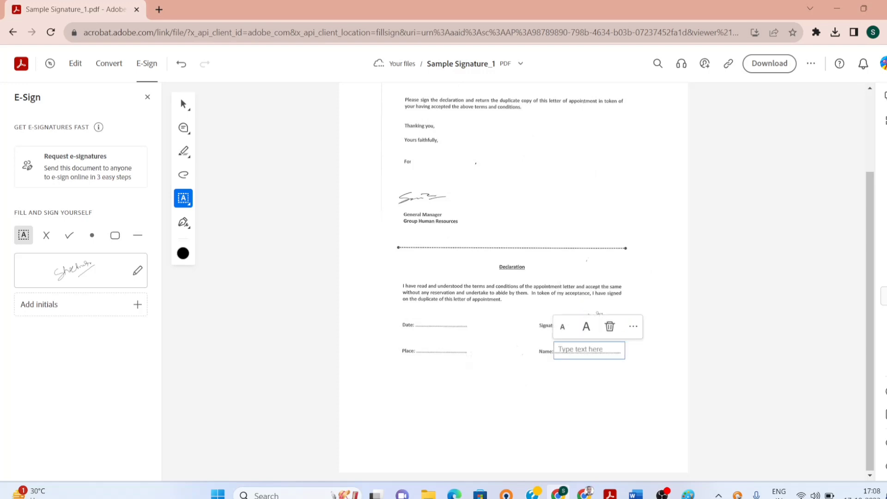
{"action": "type", "text": "SheetMetric"}
{"action": "left_click", "coordinate": [422, 351]}
{"action": "type", "text": "XYZ"}
{"action": "left_click", "coordinate": [736, 241]}
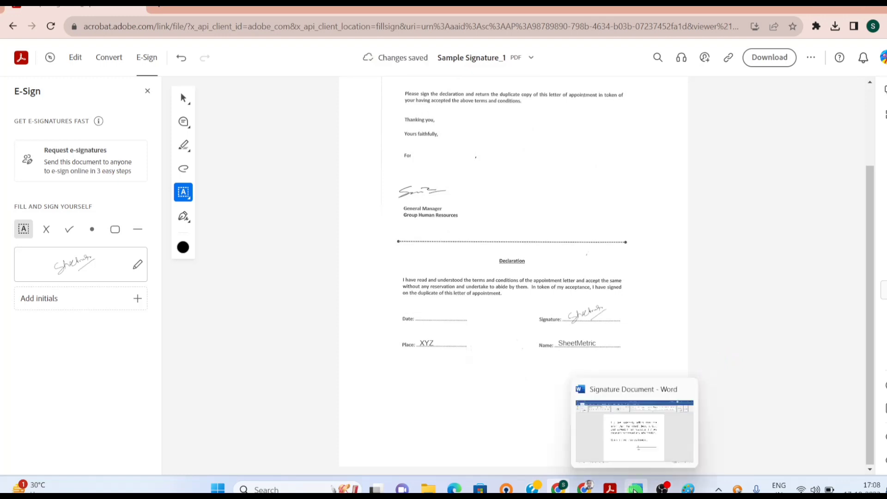
- Replace the signature line in Signature Document with the SheetMetricSign picture from the Desktop
{"action": "left_click", "coordinate": [635, 490]}
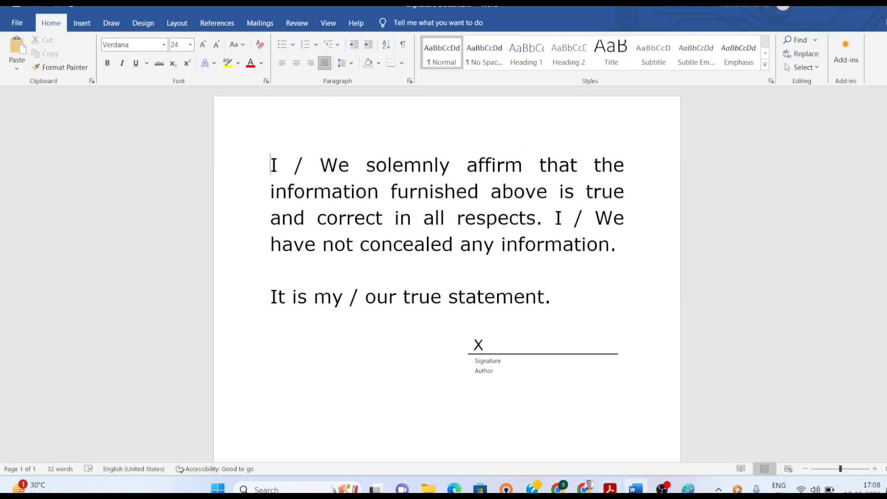
{"action": "left_click", "coordinate": [512, 367]}
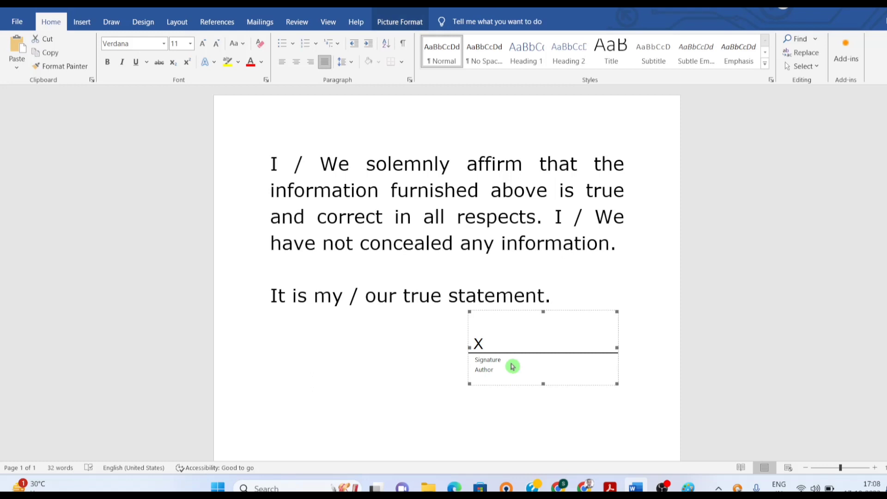
{"action": "left_click", "coordinate": [86, 25]}
{"action": "left_click", "coordinate": [137, 63]}
{"action": "left_click", "coordinate": [165, 99]}
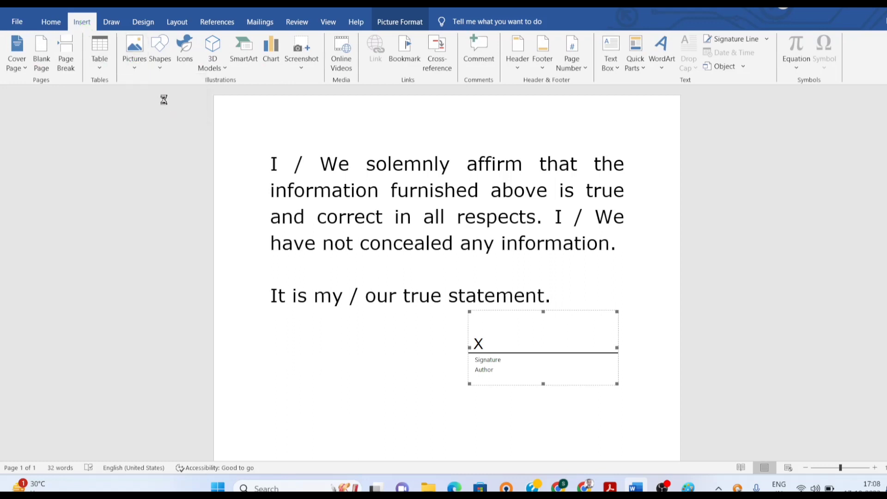
{"action": "left_click", "coordinate": [49, 148]}
{"action": "left_click", "coordinate": [171, 88]}
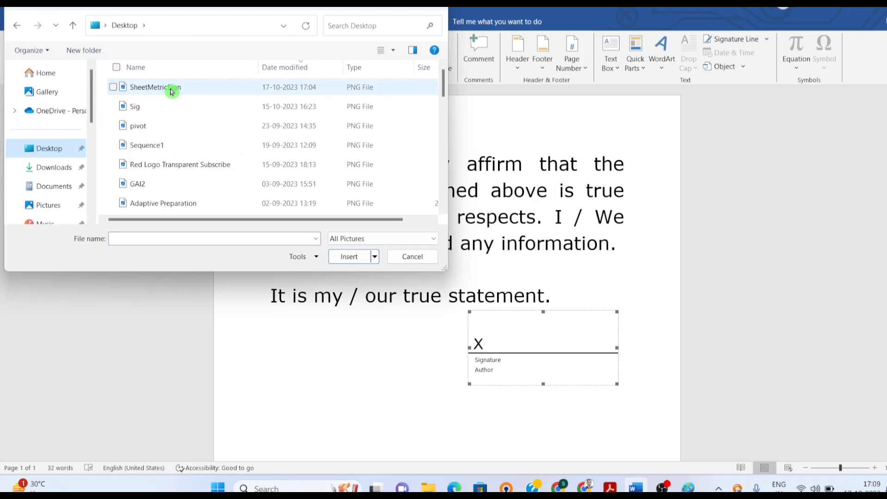
{"action": "left_click", "coordinate": [348, 257]}
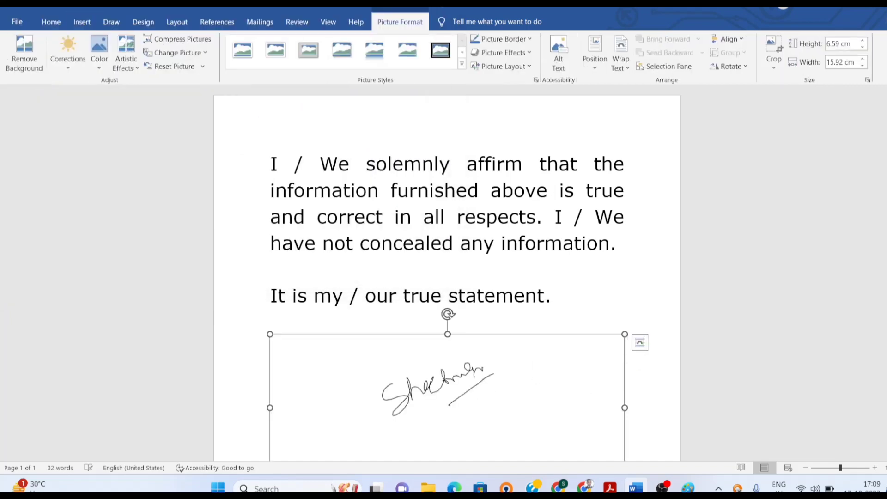
- Shrink the signature picture to 1.94 × 4.68 cm beneath the true-statement line
{"action": "scroll", "coordinate": [447, 272], "scroll_direction": "down", "scroll_amount": 3}
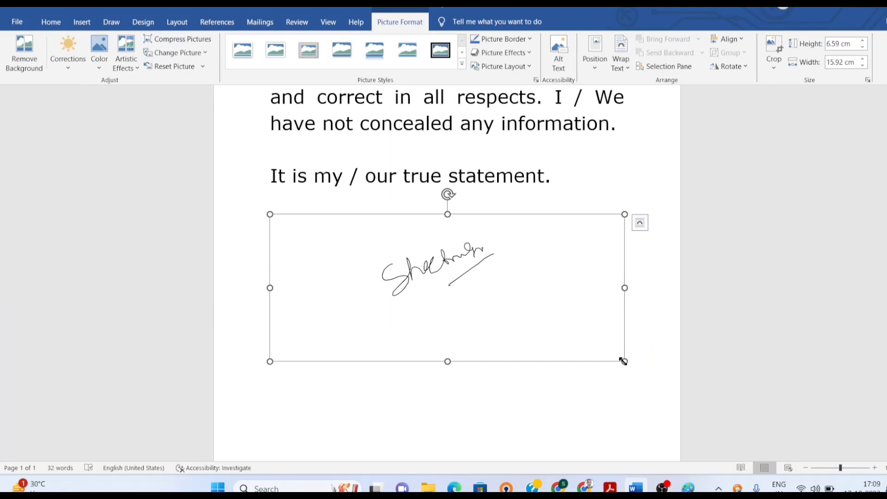
{"action": "mouse_move", "coordinate": [623, 361]}
{"action": "left_mouse_down"}
{"action": "mouse_move", "coordinate": [390, 251]}
{"action": "mouse_move", "coordinate": [403, 231]}
{"action": "left_mouse_up"}
{"action": "left_click", "coordinate": [390, 251]}
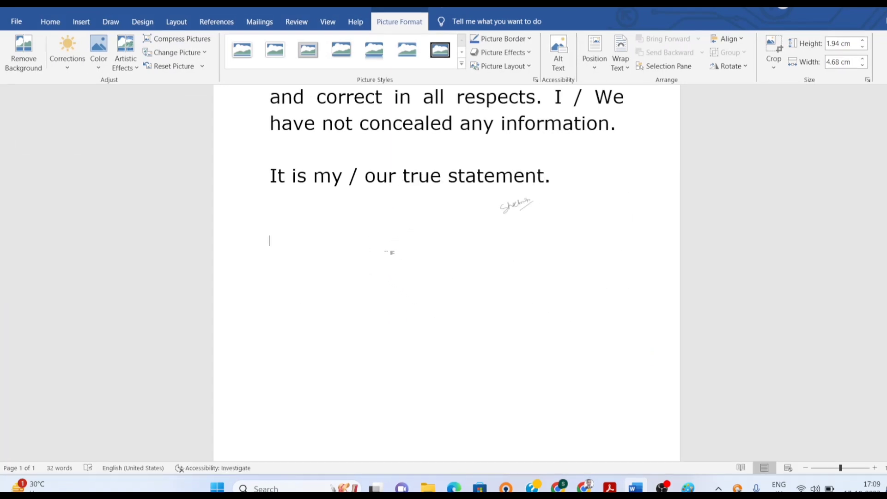
{"action": "left_click", "coordinate": [517, 204]}
{"action": "mouse_move", "coordinate": [515, 202]}
{"action": "left_mouse_down"}
{"action": "mouse_move", "coordinate": [596, 228]}
{"action": "mouse_move", "coordinate": [596, 220]}
{"action": "left_mouse_up"}
{"action": "left_click", "coordinate": [572, 229]}
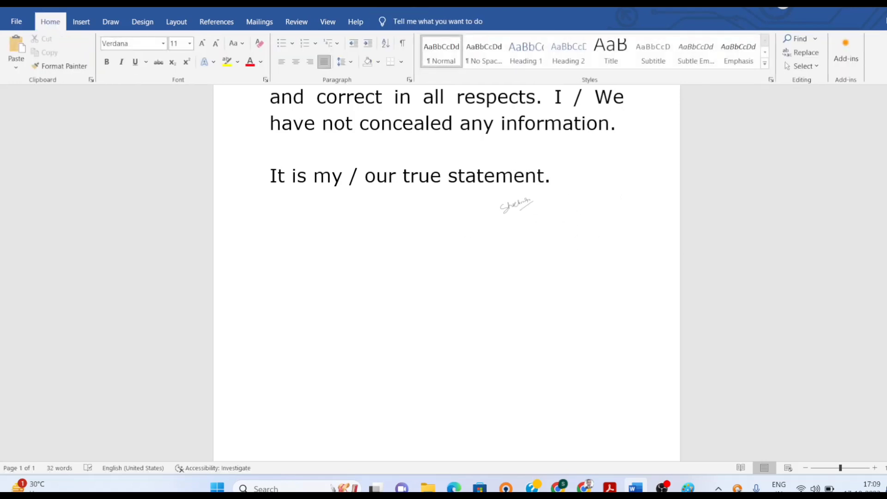
{"action": "scroll", "coordinate": [447, 273], "scroll_direction": "up", "scroll_amount": 5}
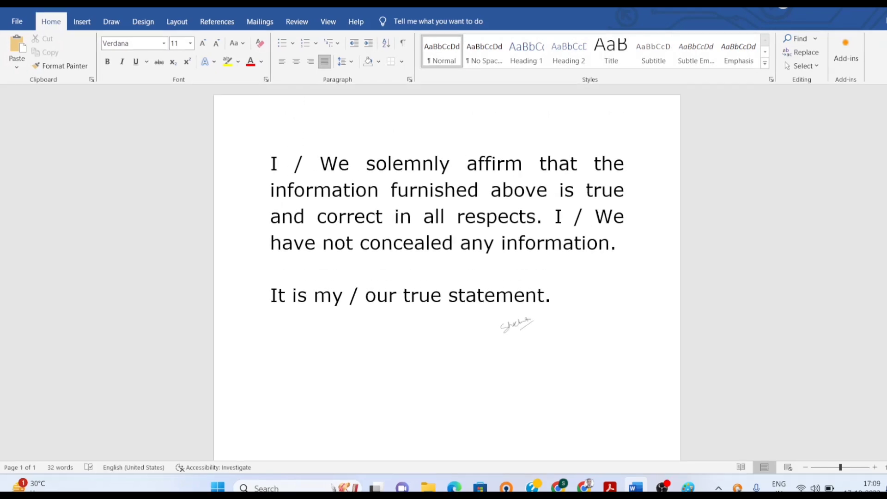